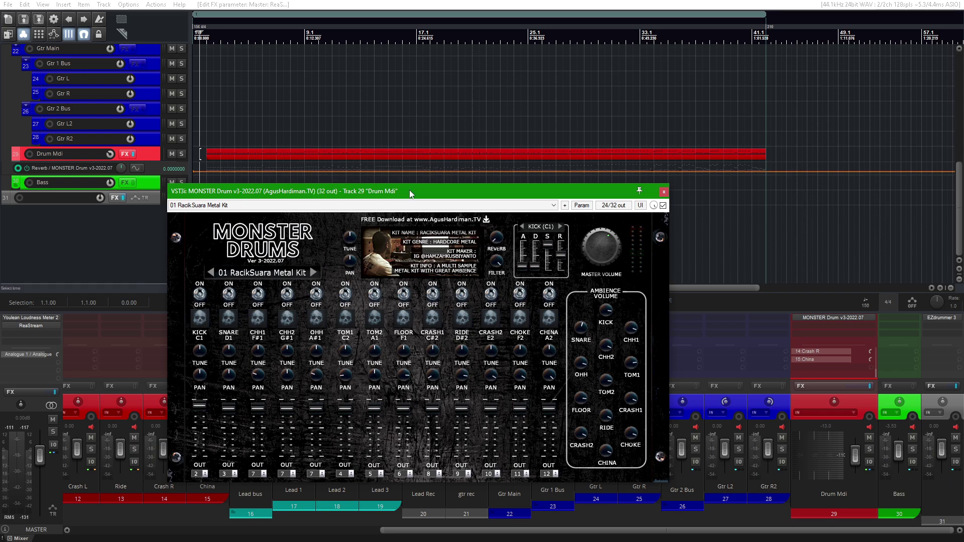
Reposition the MONSTER Drum instrument window above the mixer to review the RacikSuara Metal Kit channels, and close it
{"action": "left_click_drag", "start_coordinate": [416, 197], "coordinate": [419, 71]}
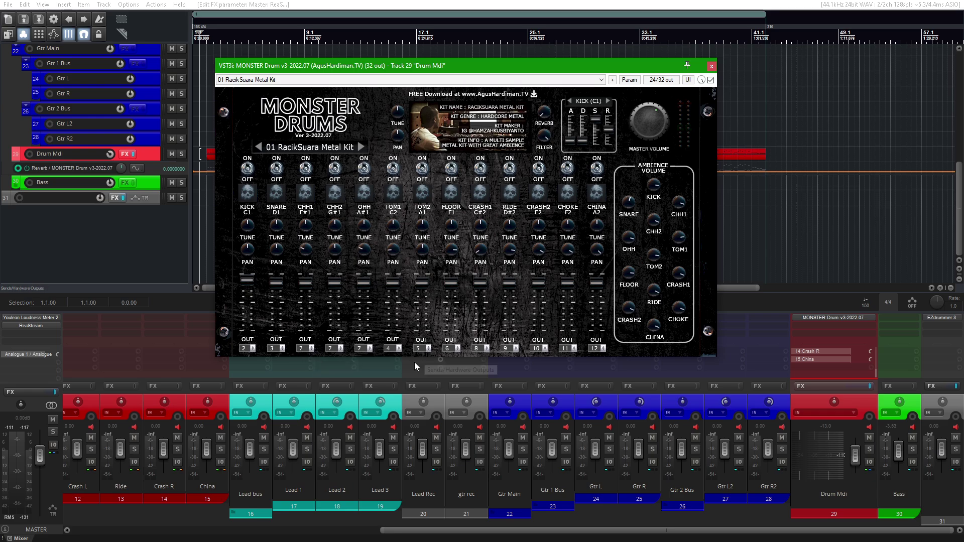
{"action": "left_click_drag", "start_coordinate": [516, 64], "coordinate": [533, 72]}
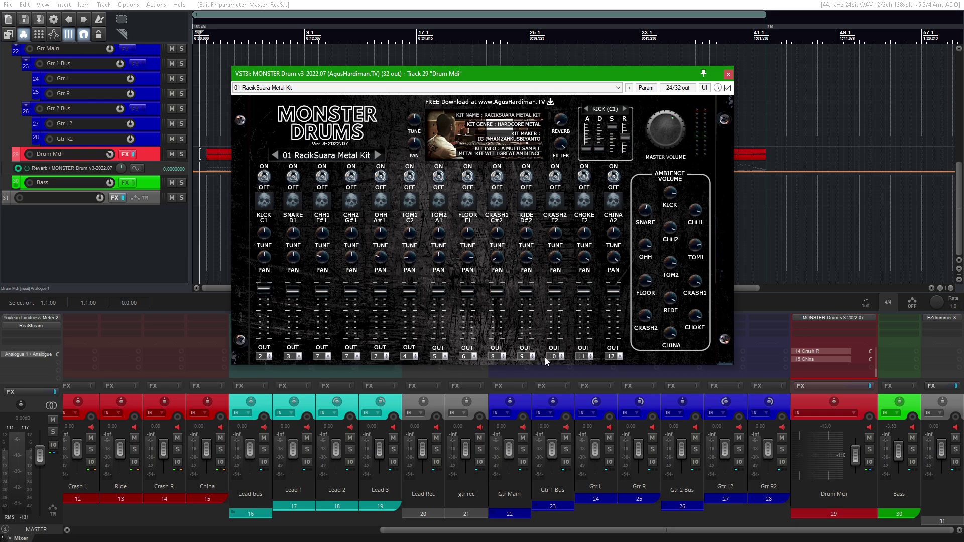
{"action": "scroll", "coordinate": [555, 534], "scroll_direction": "left", "scroll_amount": 10}
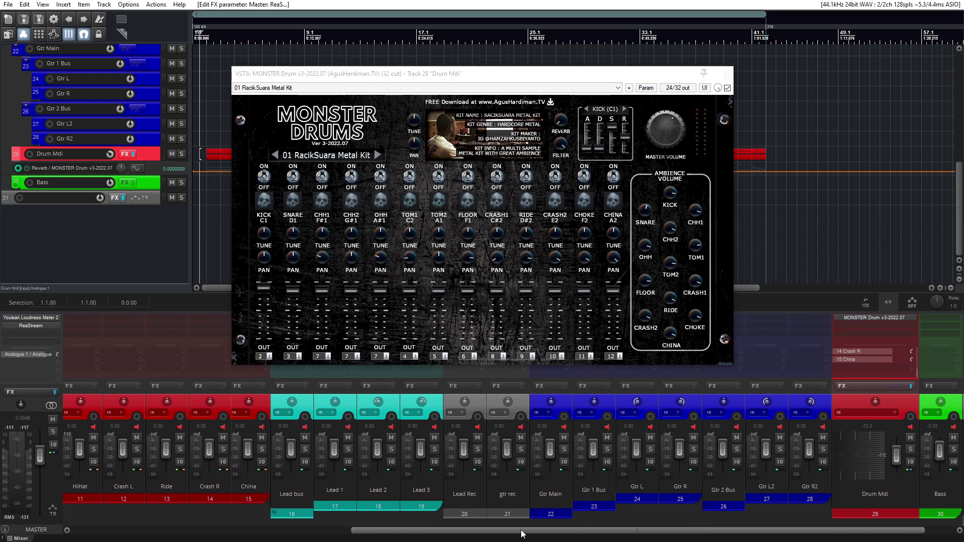
{"action": "left_click", "coordinate": [729, 75]}
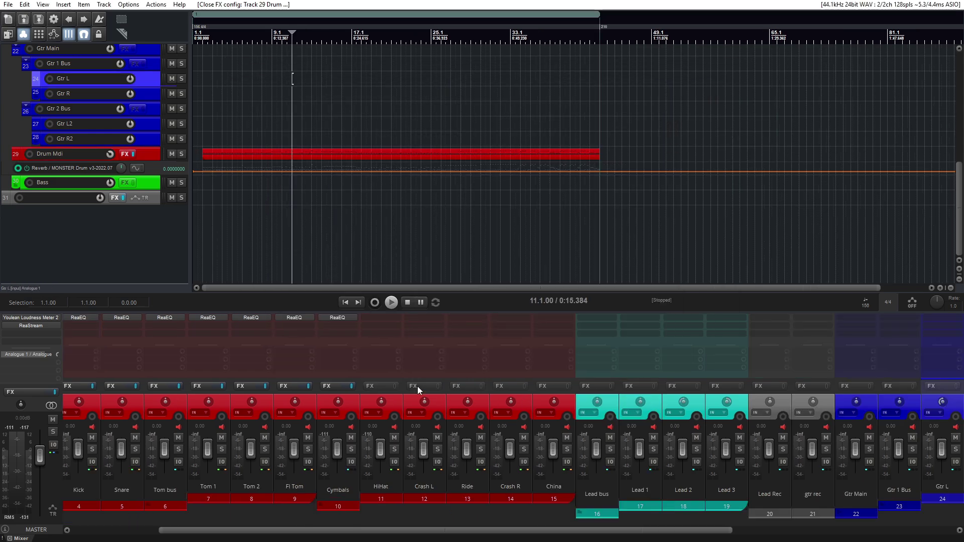
Review the mixer channels from Mix Bus to track 31, and inspect that track's EZdrummer 3 instrument before closing it
{"action": "left_click_drag", "start_coordinate": [377, 531], "coordinate": [265, 530]}
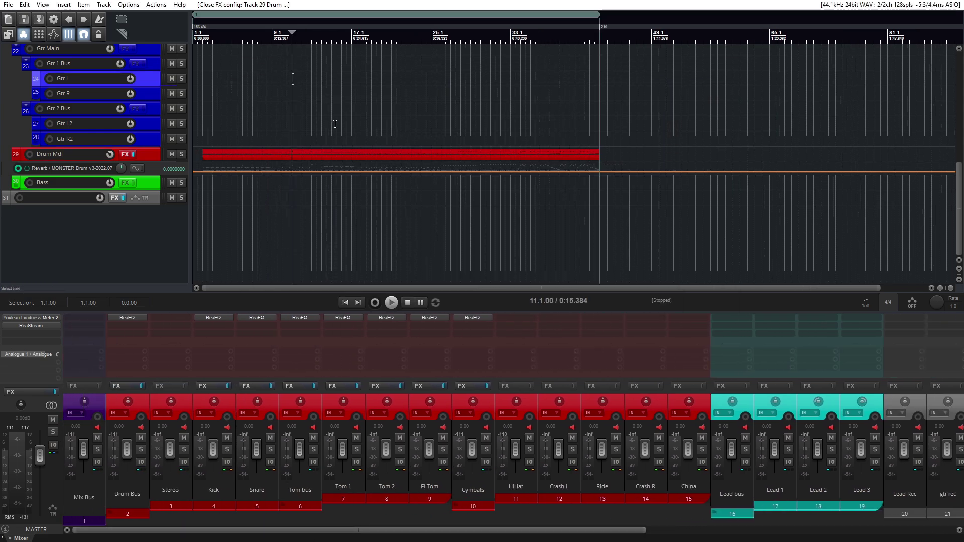
{"action": "scroll", "coordinate": [340, 122], "scroll_direction": "up", "scroll_amount": 2}
{"action": "left_click_drag", "start_coordinate": [641, 530], "coordinate": [949, 531]}
{"action": "left_click", "coordinate": [949, 318]}
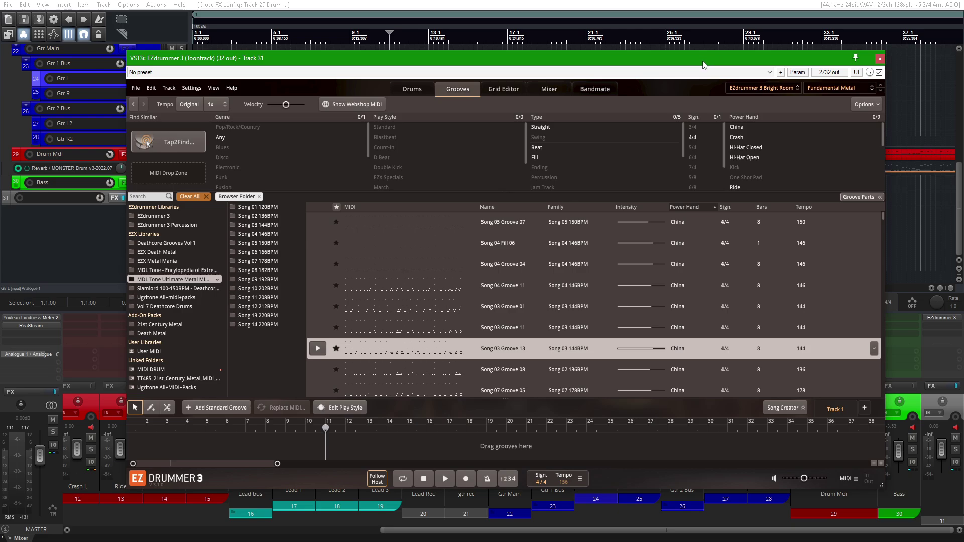
{"action": "key", "text": "Escape"}
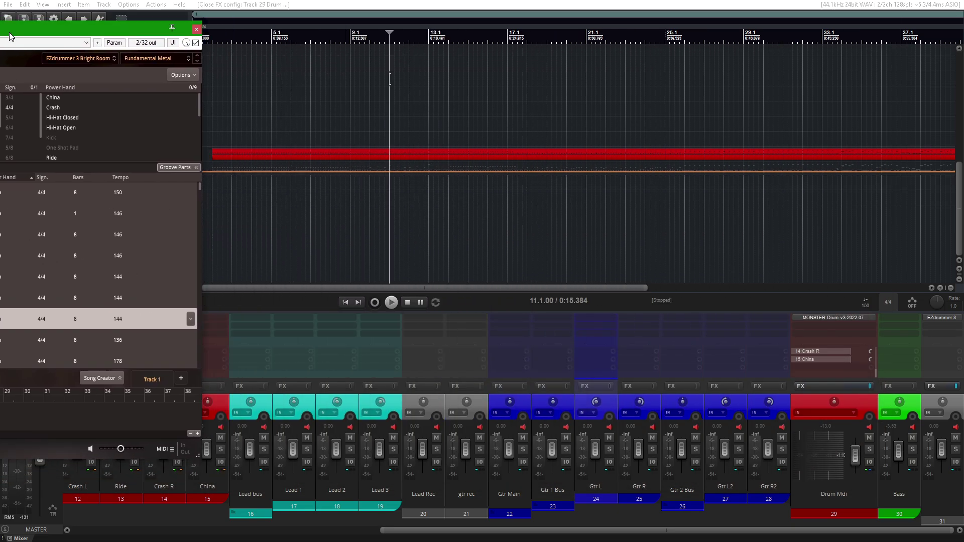
Open the Drum Mdi item in the MIDI editor and audition the piano keys around D#3
{"action": "double_click", "coordinate": [407, 154]}
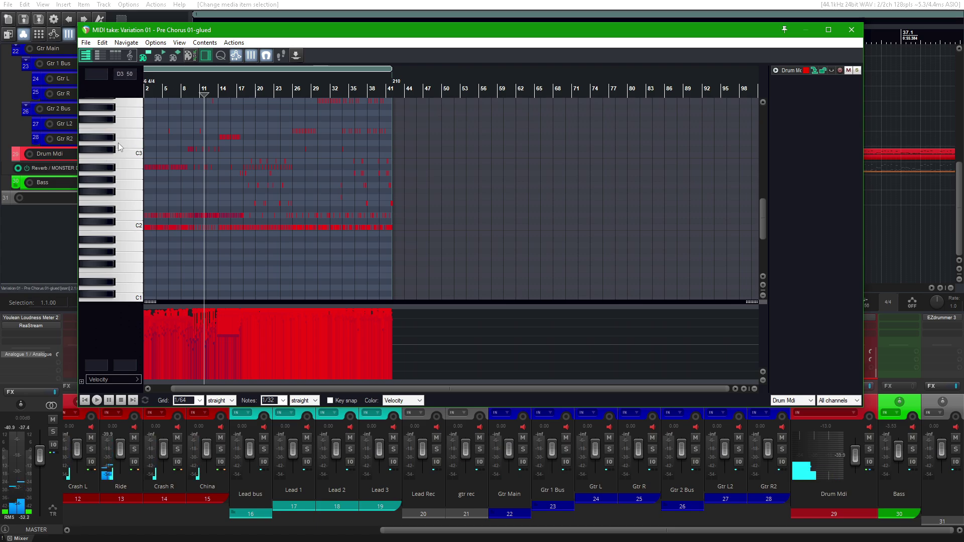
{"action": "left_click", "coordinate": [127, 145]}
{"action": "left_click", "coordinate": [128, 145]}
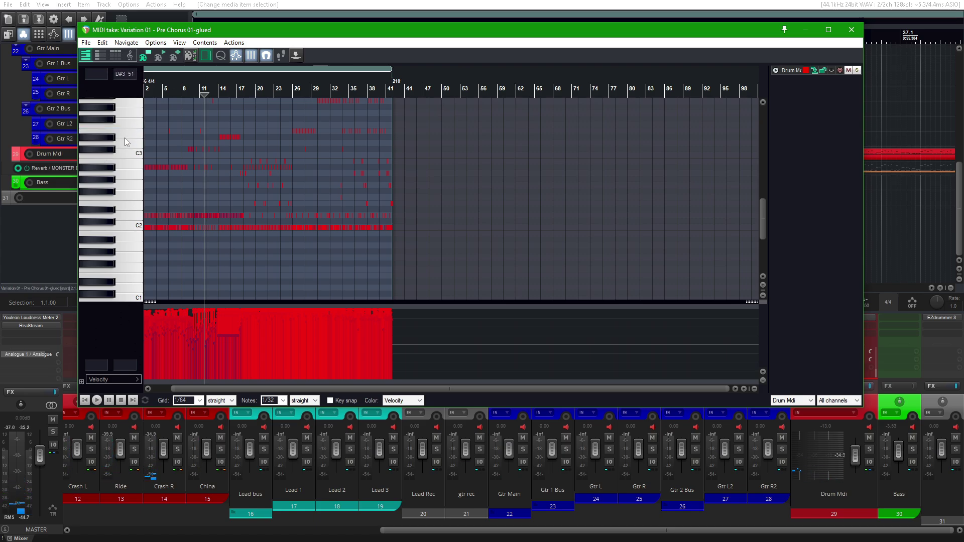
{"action": "left_click", "coordinate": [123, 134]}
Move the selected run of notes in bars 14 to 17 up one step and close the MIDI editor
{"action": "key", "text": "f"}
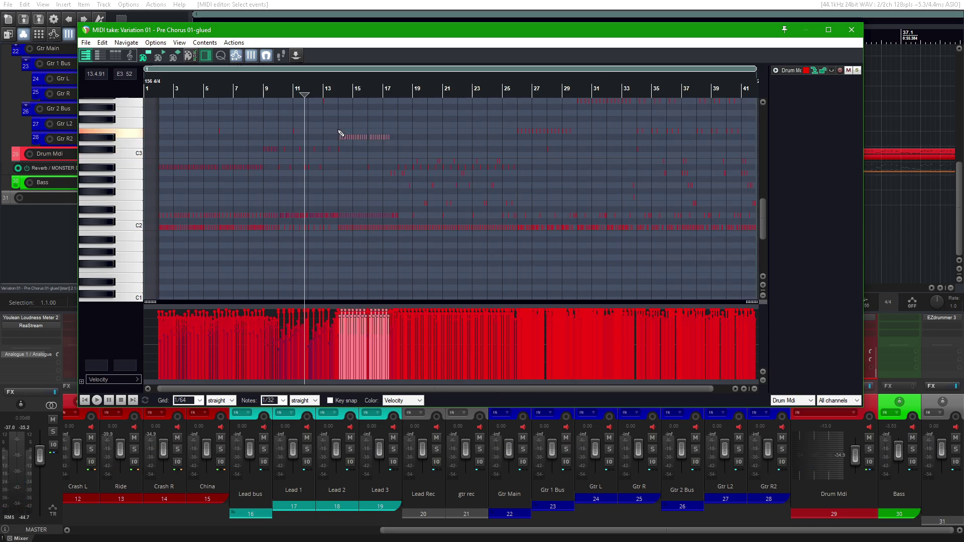
{"action": "key", "text": "Up"}
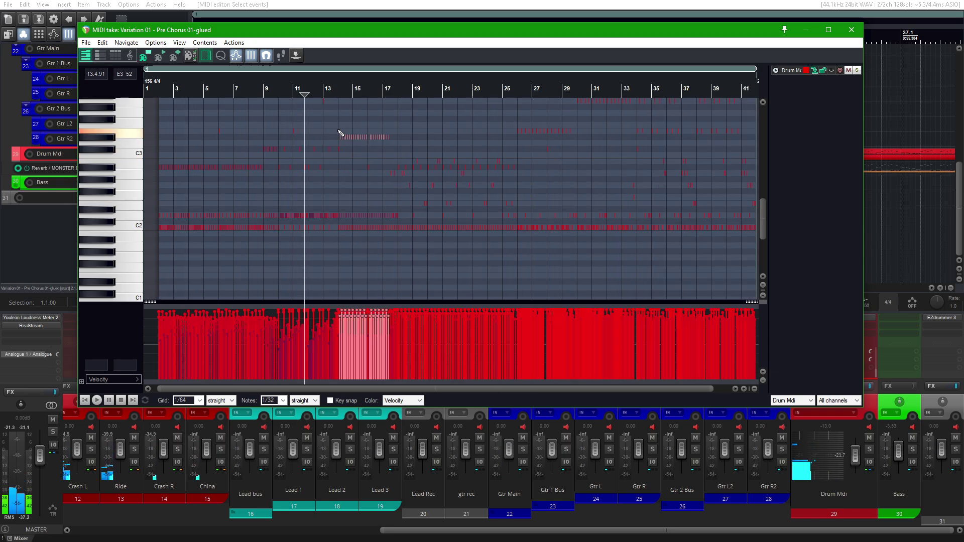
{"action": "key", "text": "Escape"}
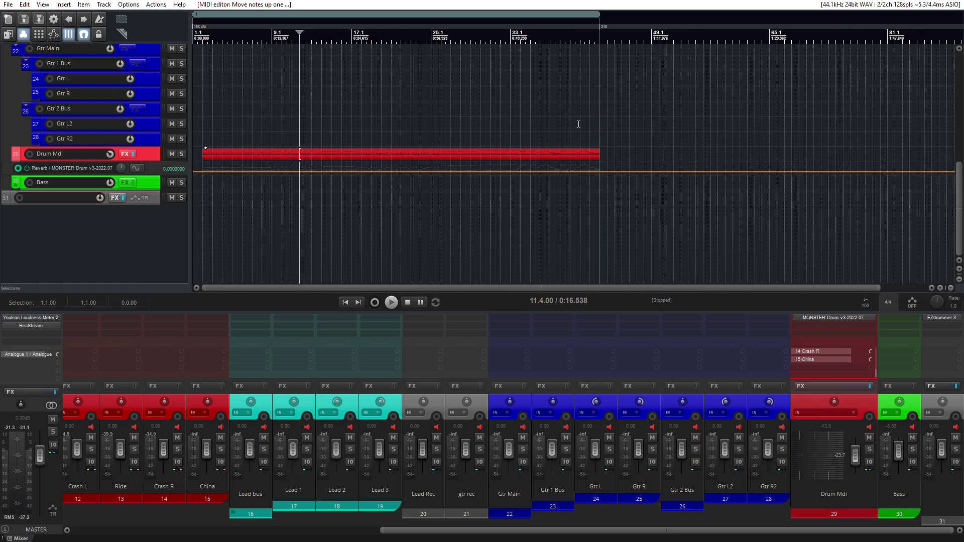
Reopen the Drum Mdi item in the MIDI editor, play it back from bar 1, and close the editor
{"action": "scroll", "coordinate": [704, 90], "scroll_direction": "down", "scroll_amount": 1}
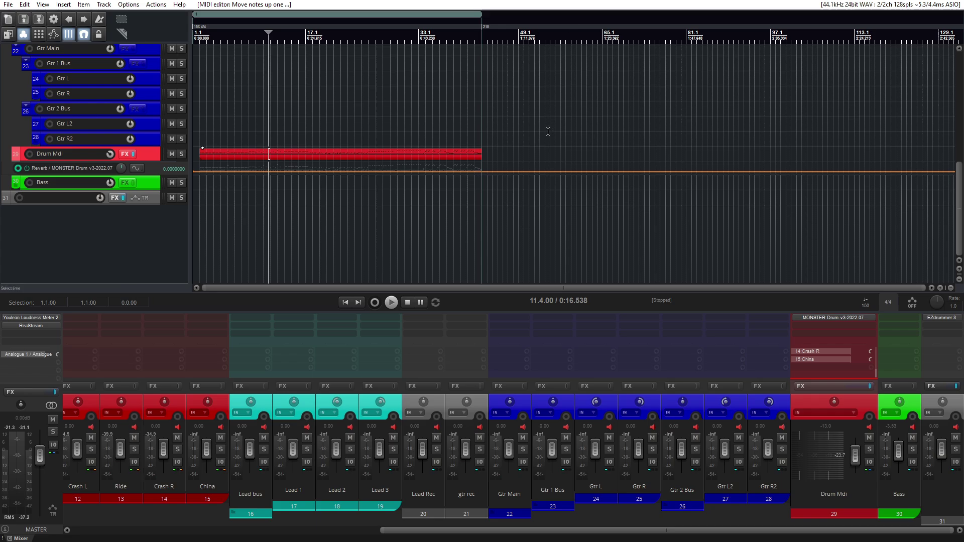
{"action": "left_click_drag", "start_coordinate": [463, 531], "coordinate": [101, 531]}
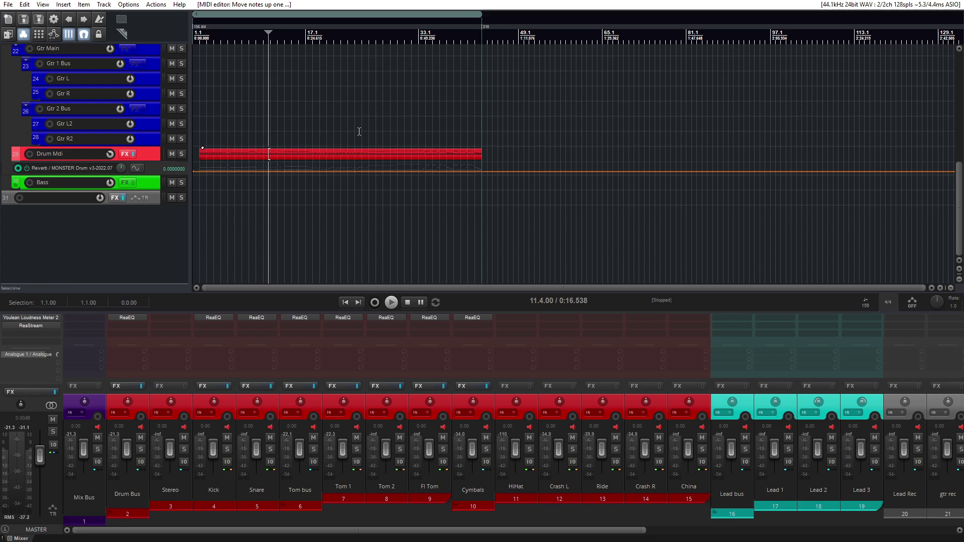
{"action": "double_click", "coordinate": [243, 157]}
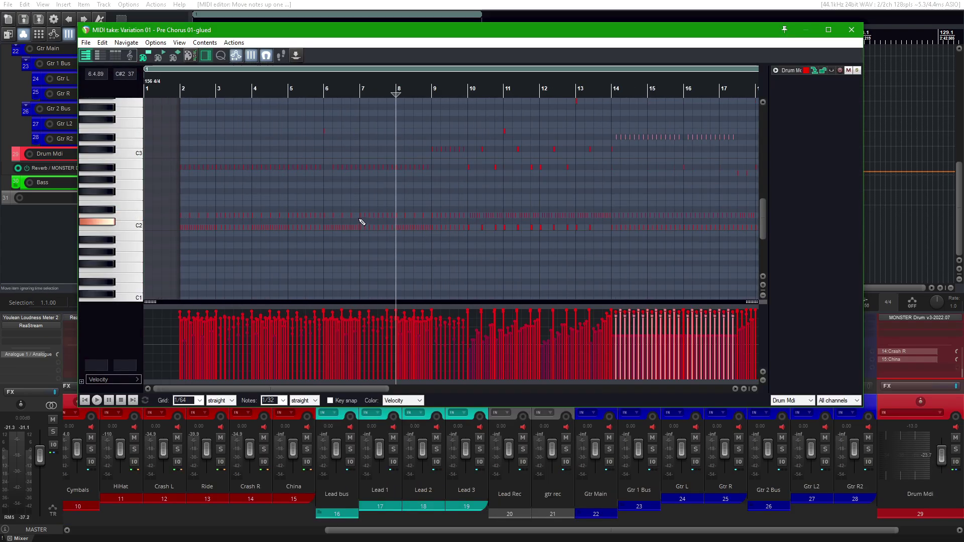
{"action": "left_click", "coordinate": [158, 89]}
{"action": "key", "text": "space"}
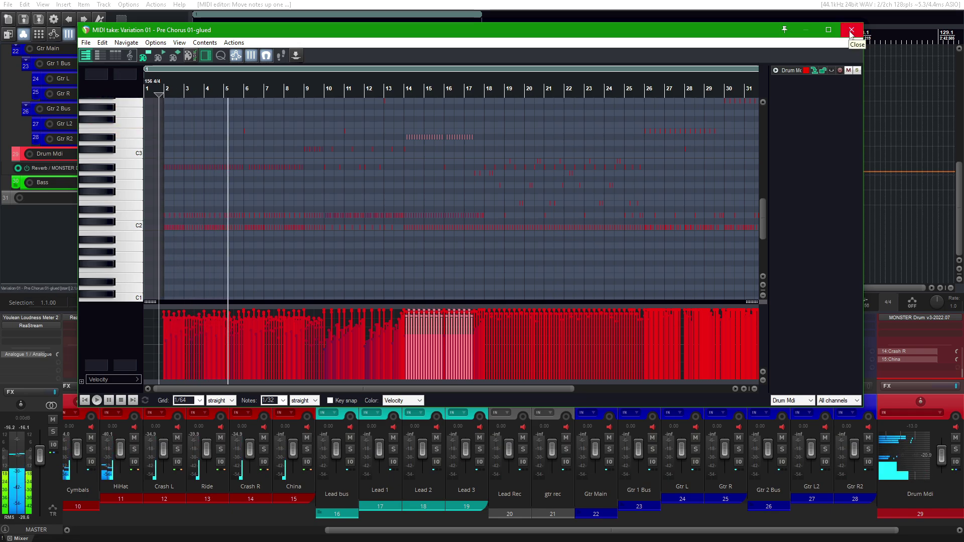
{"action": "left_click", "coordinate": [851, 31]}
Inspect the ReaEQ settings on the Drum Bus, Kick, Snare and Cymbals channels while the drums play
{"action": "left_click_drag", "start_coordinate": [542, 530], "coordinate": [216, 507]}
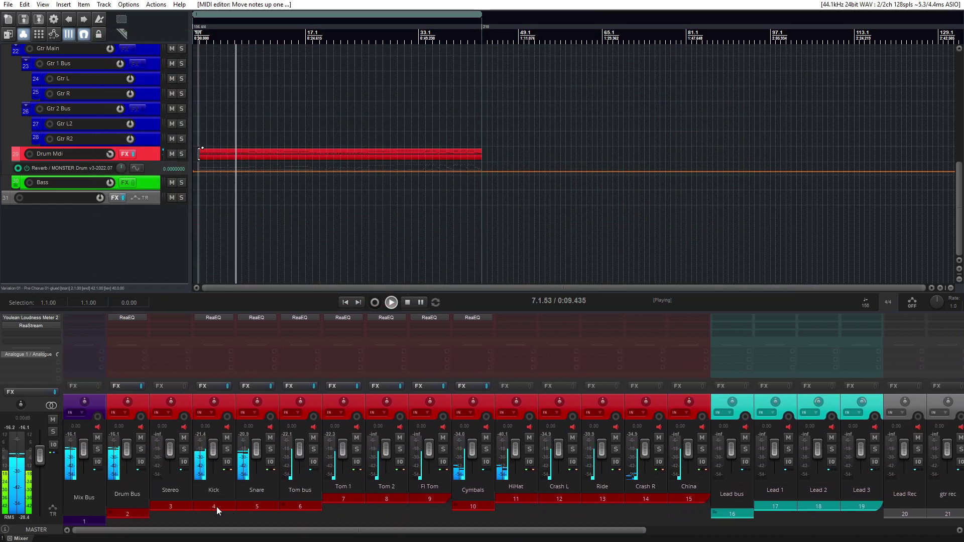
{"action": "double_click", "coordinate": [125, 318]}
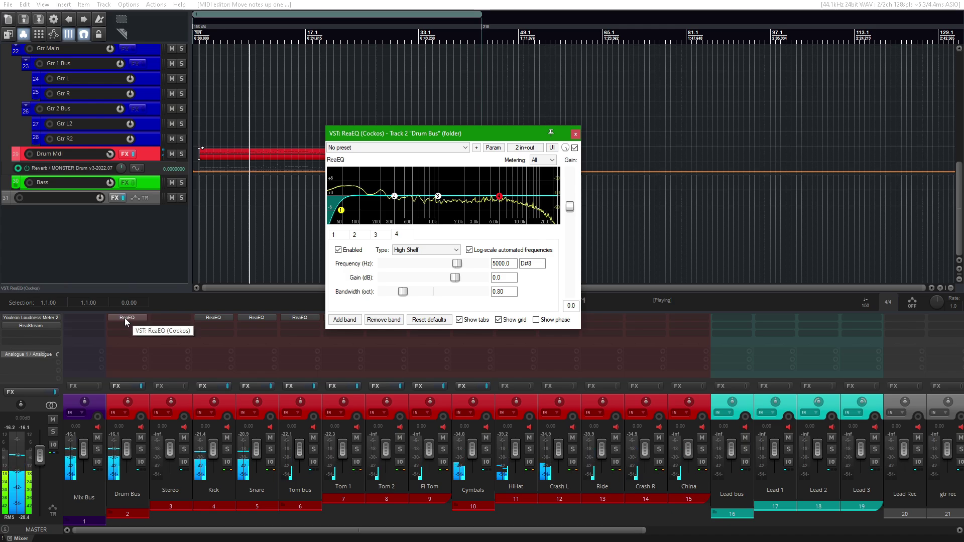
{"action": "left_click", "coordinate": [576, 134]}
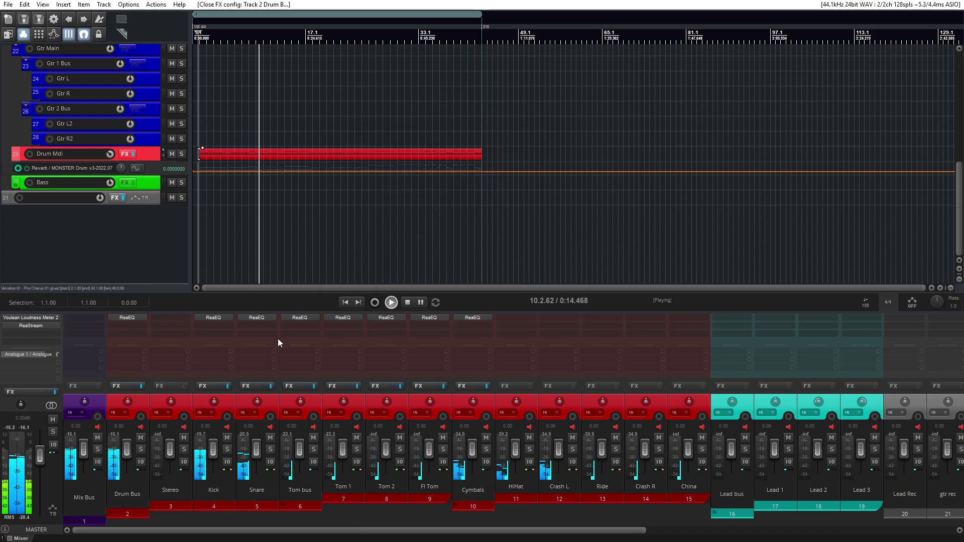
{"action": "double_click", "coordinate": [213, 318]}
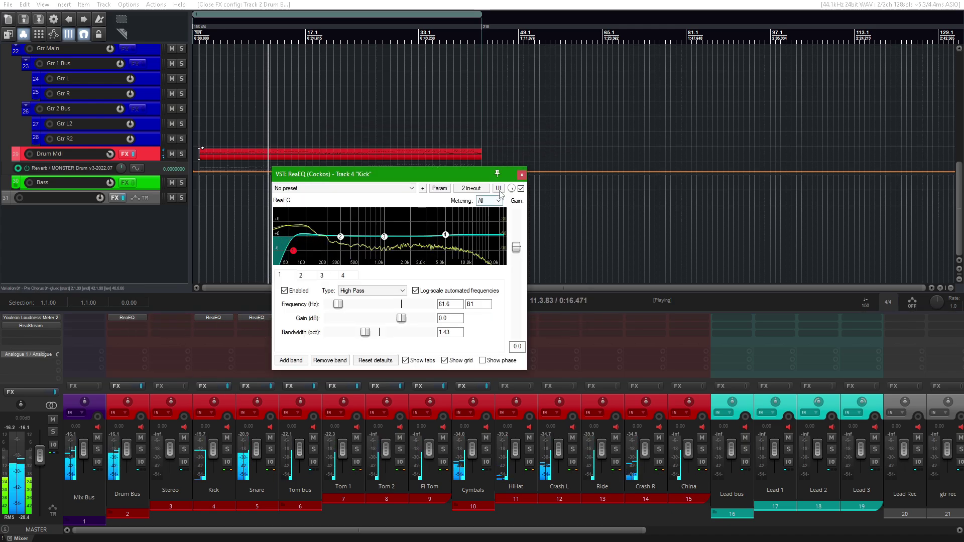
{"action": "left_click", "coordinate": [523, 175]}
{"action": "double_click", "coordinate": [257, 317]}
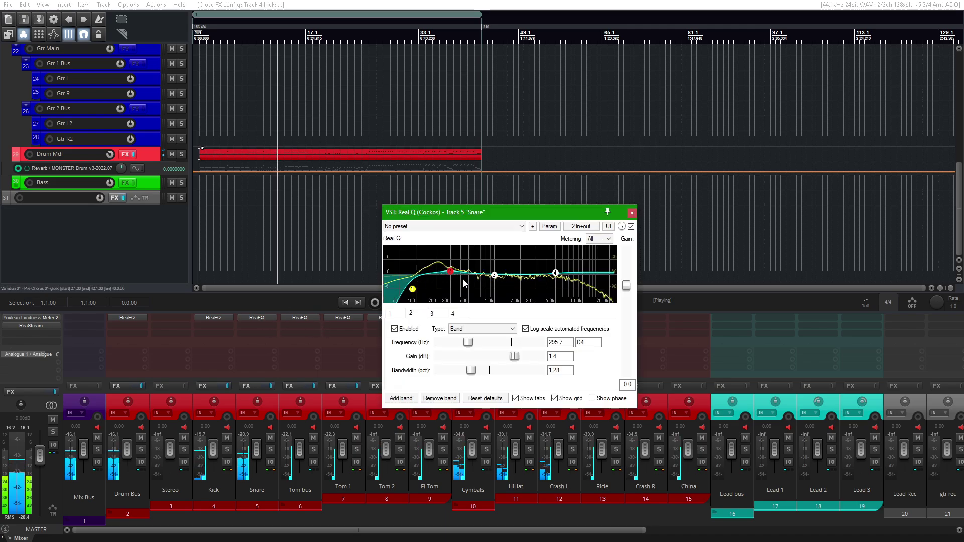
{"action": "left_click", "coordinate": [632, 212]}
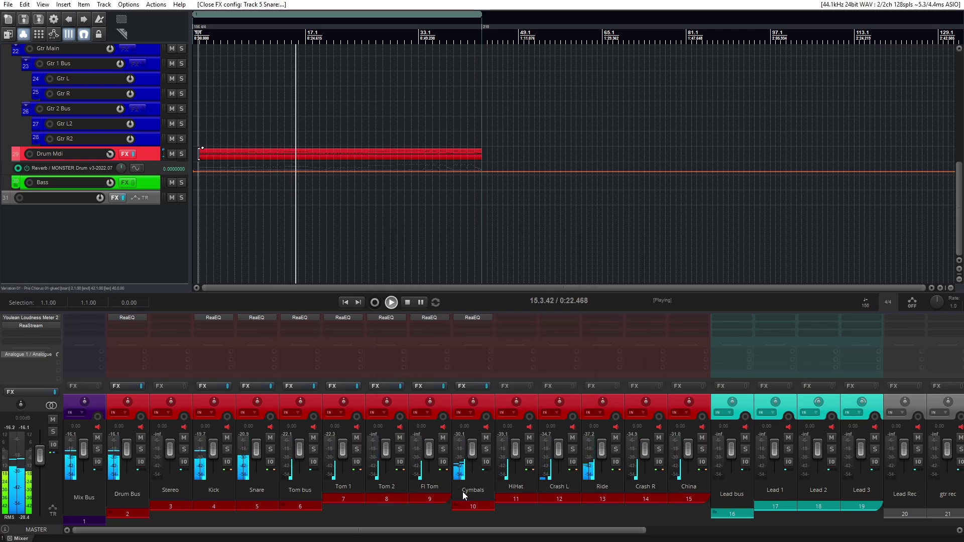
{"action": "left_click", "coordinate": [469, 318]}
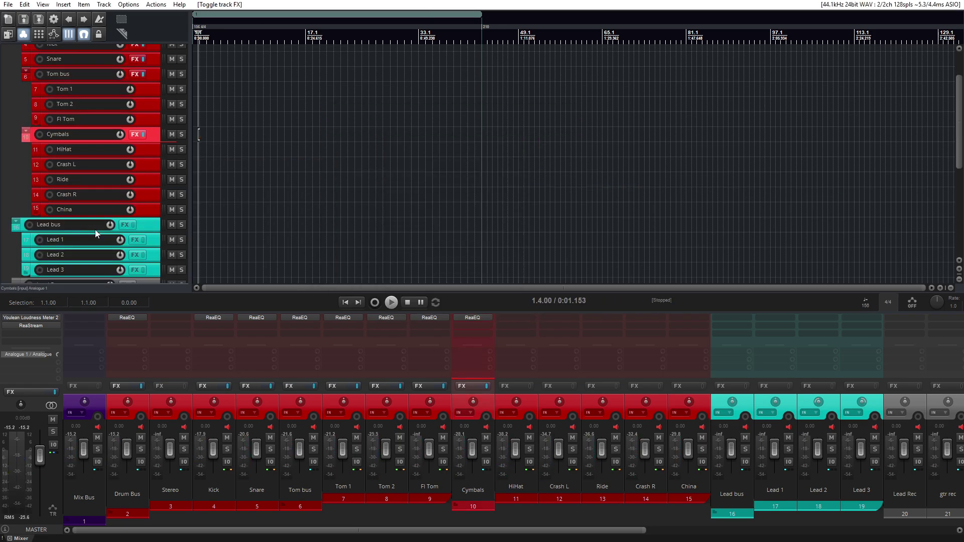
Return to the Drum Mdi track in the arrangement and mixer, and check its MONSTER Drum instrument before closing it
{"action": "scroll", "coordinate": [95, 230], "scroll_direction": "down", "scroll_amount": 4}
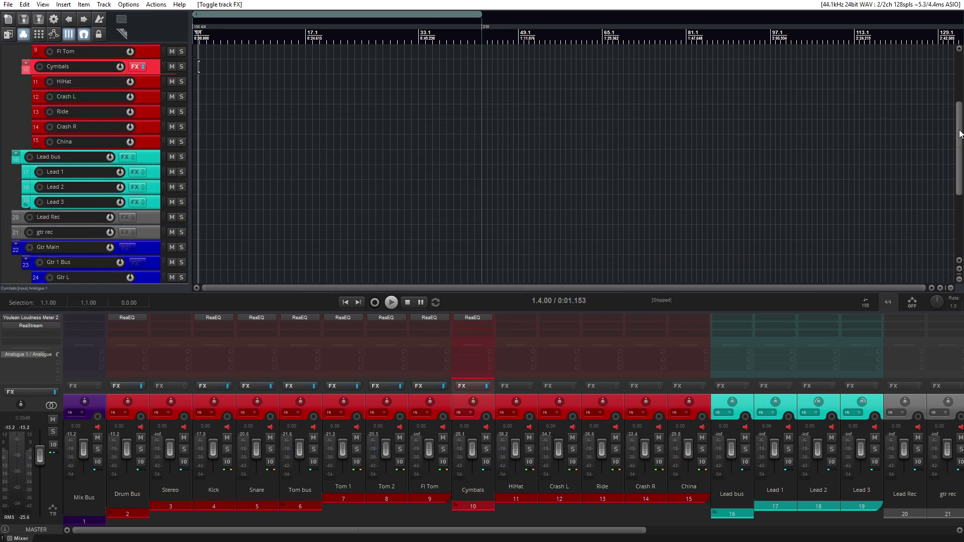
{"action": "left_click_drag", "start_coordinate": [960, 132], "coordinate": [959, 201]}
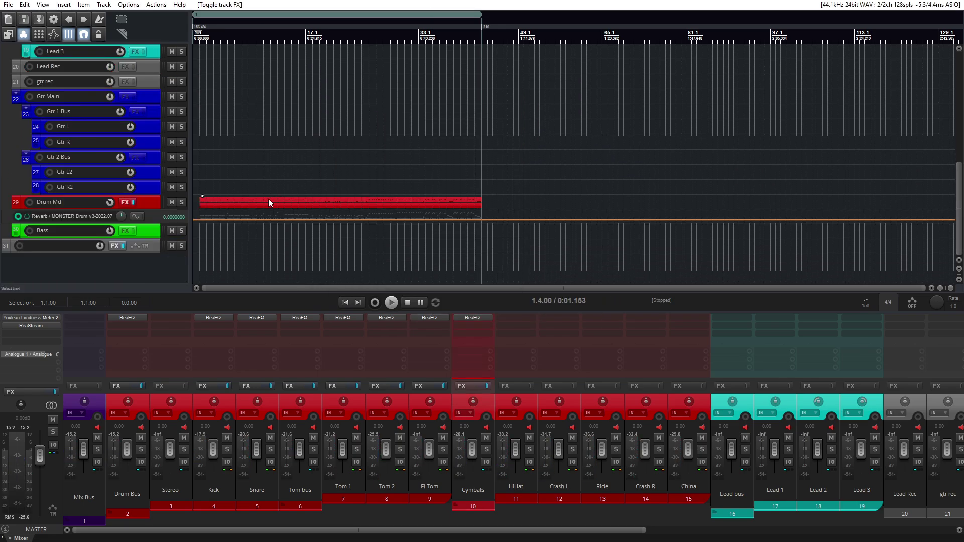
{"action": "left_click", "coordinate": [858, 531]}
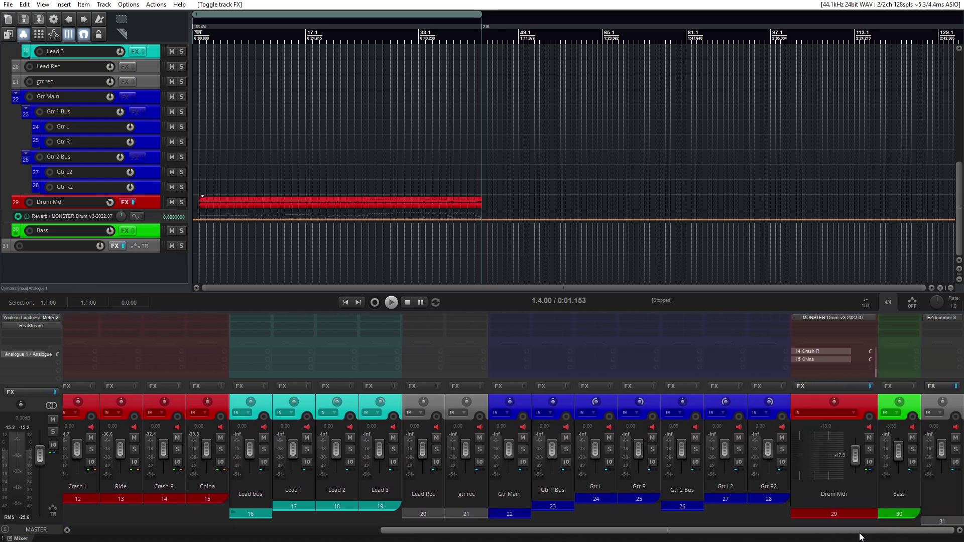
{"action": "left_click", "coordinate": [846, 316]}
{"action": "left_click", "coordinate": [732, 70]}
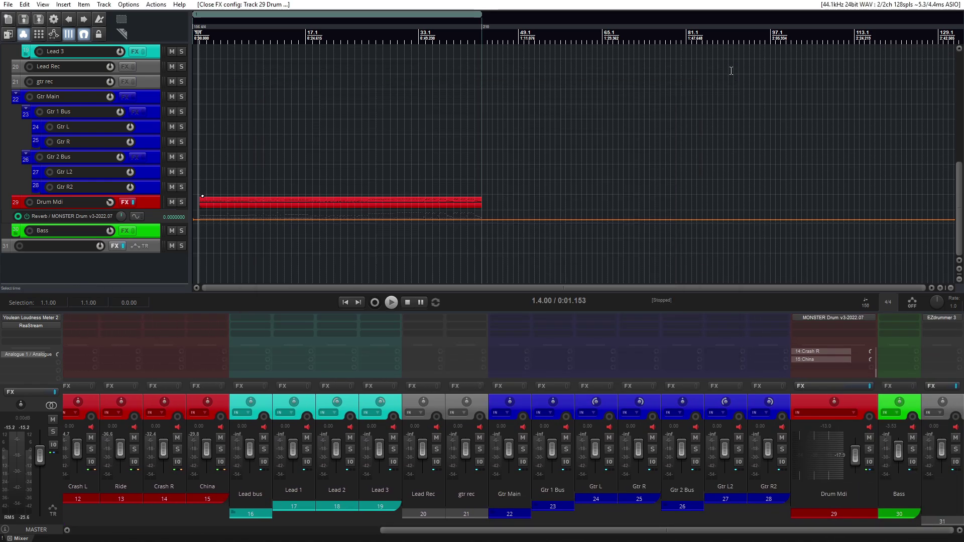
Review the Drum Mdi, Bass, guitar and lead tracks, selecting Drum Mdi, Bass, gtr rec and Lead Rec in turn
{"action": "left_click", "coordinate": [843, 511]}
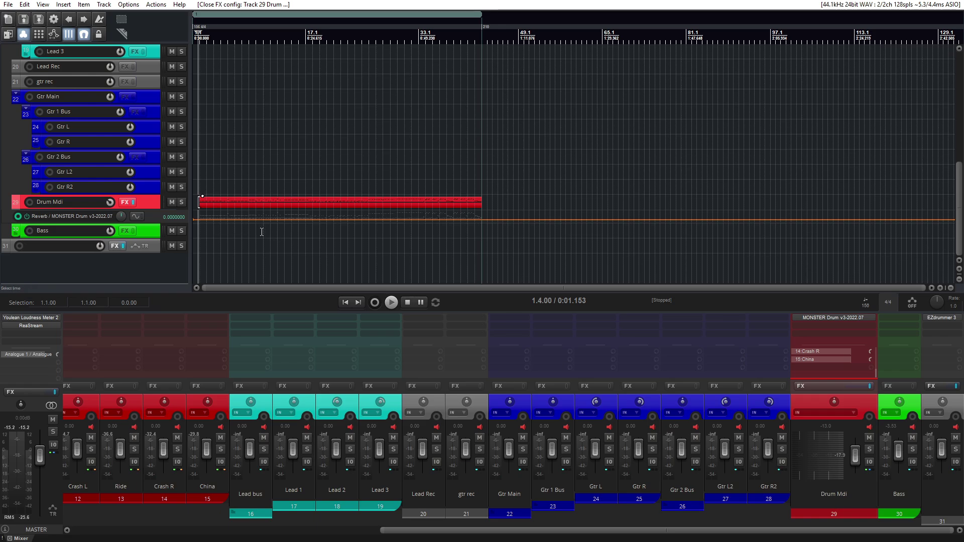
{"action": "left_click", "coordinate": [317, 236]}
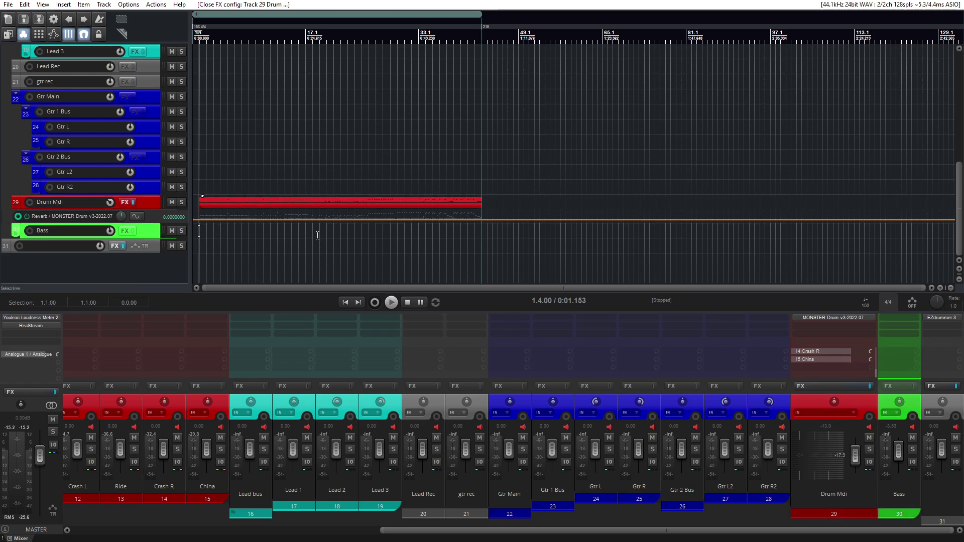
{"action": "scroll", "coordinate": [215, 237], "scroll_direction": "up", "scroll_amount": 2}
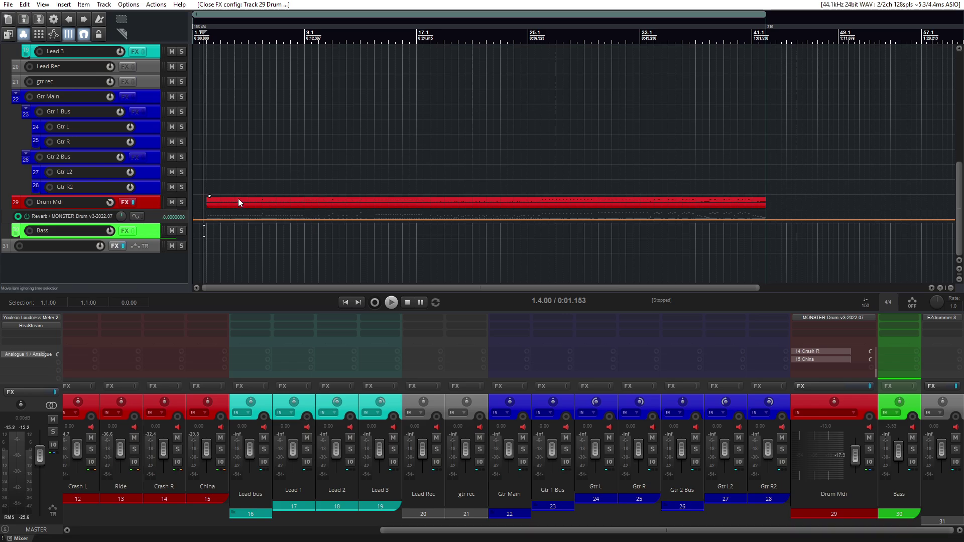
{"action": "scroll", "coordinate": [190, 129], "scroll_direction": "up", "scroll_amount": 1}
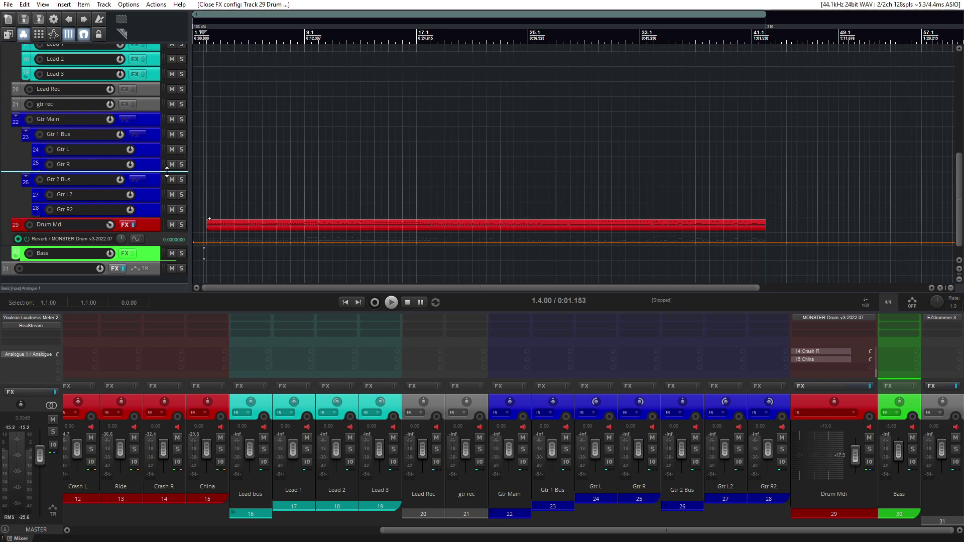
{"action": "scroll", "coordinate": [137, 177], "scroll_direction": "up", "scroll_amount": 1}
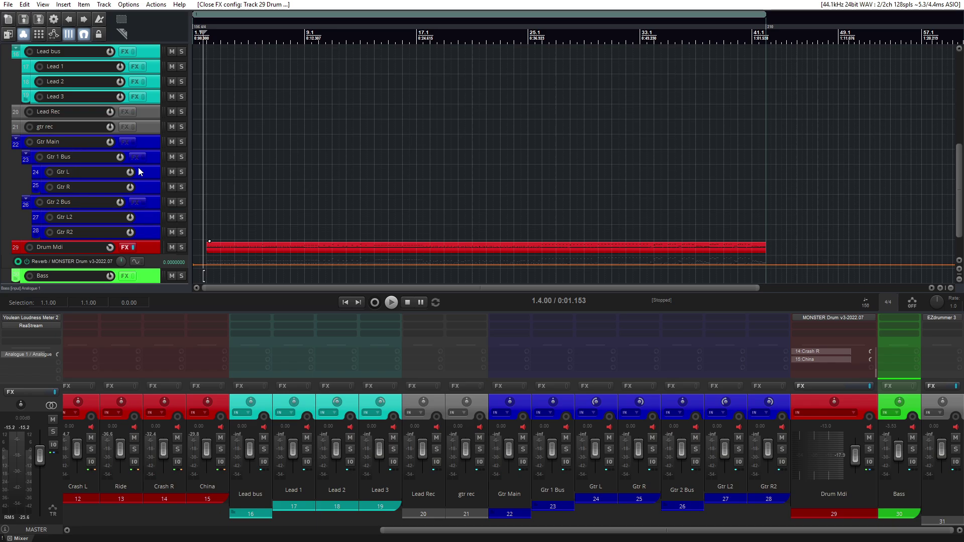
{"action": "scroll", "coordinate": [156, 204], "scroll_direction": "up", "scroll_amount": 2}
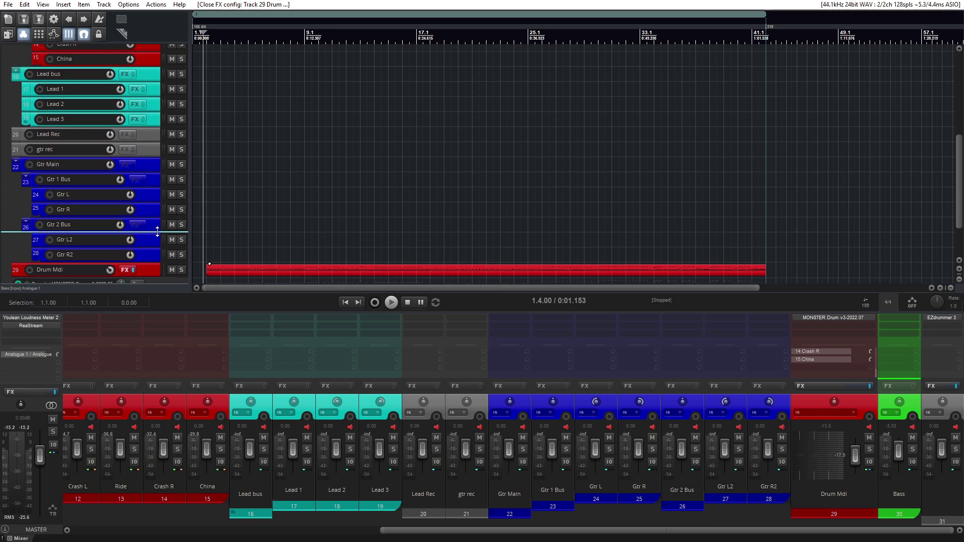
{"action": "left_click", "coordinate": [468, 513]}
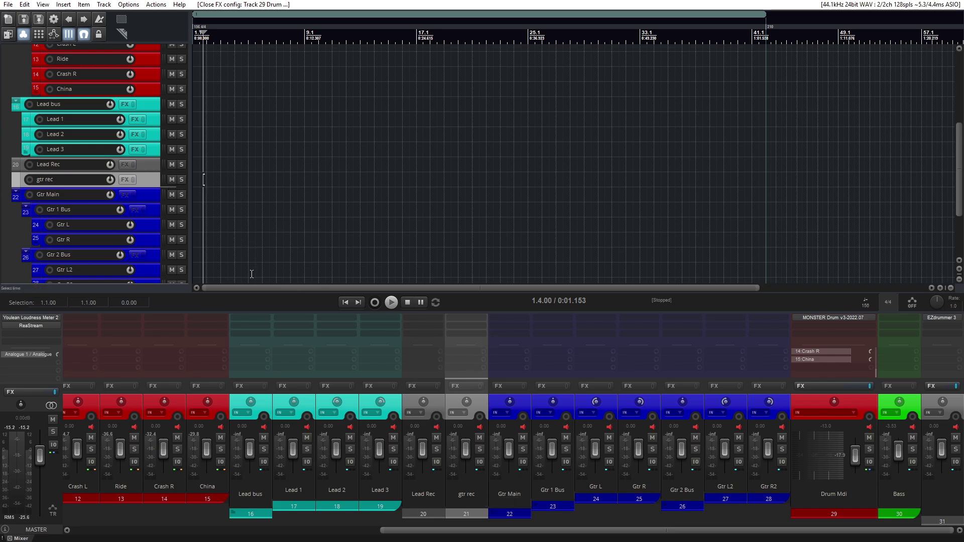
{"action": "left_click", "coordinate": [152, 164]}
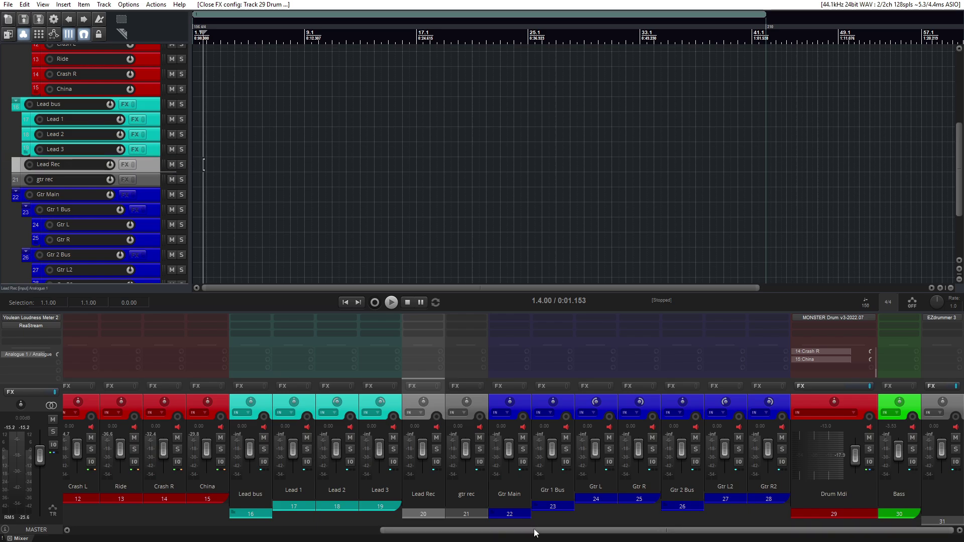
Review the full template layout in the mixer and track list, from the Mix Bus and drum channels through lead, guitar, Drum Mdi and Bass
{"action": "left_click_drag", "start_coordinate": [535, 532], "coordinate": [208, 505]}
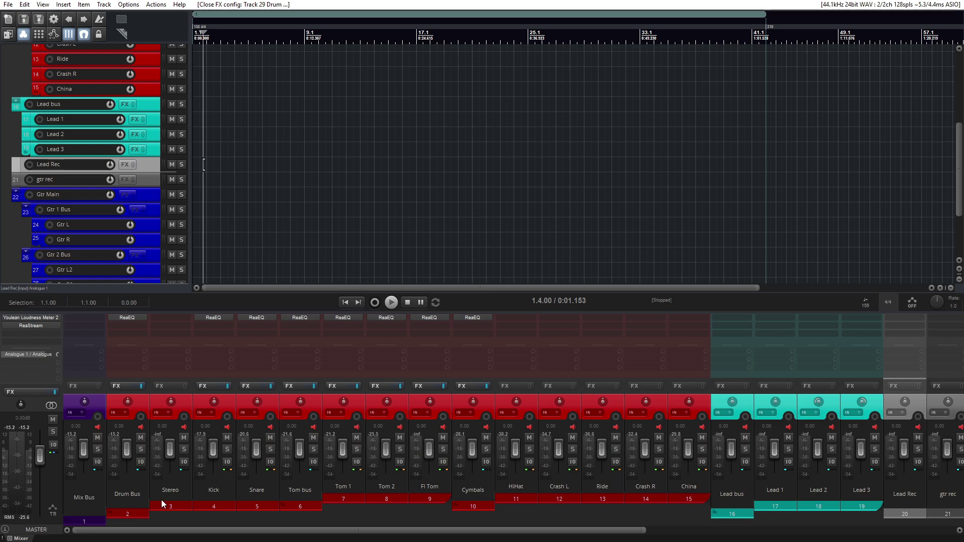
{"action": "left_click_drag", "start_coordinate": [511, 530], "coordinate": [676, 532]}
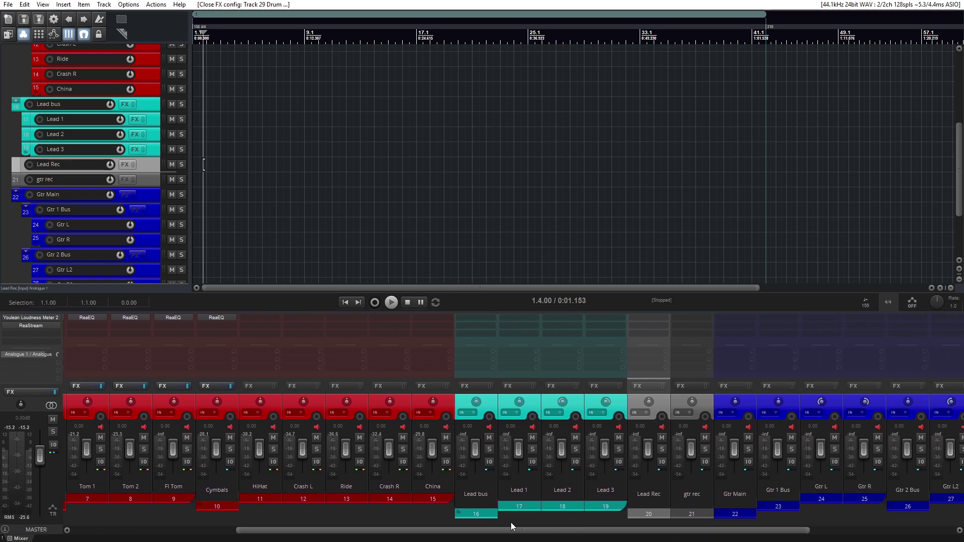
{"action": "left_click_drag", "start_coordinate": [425, 532], "coordinate": [277, 533]}
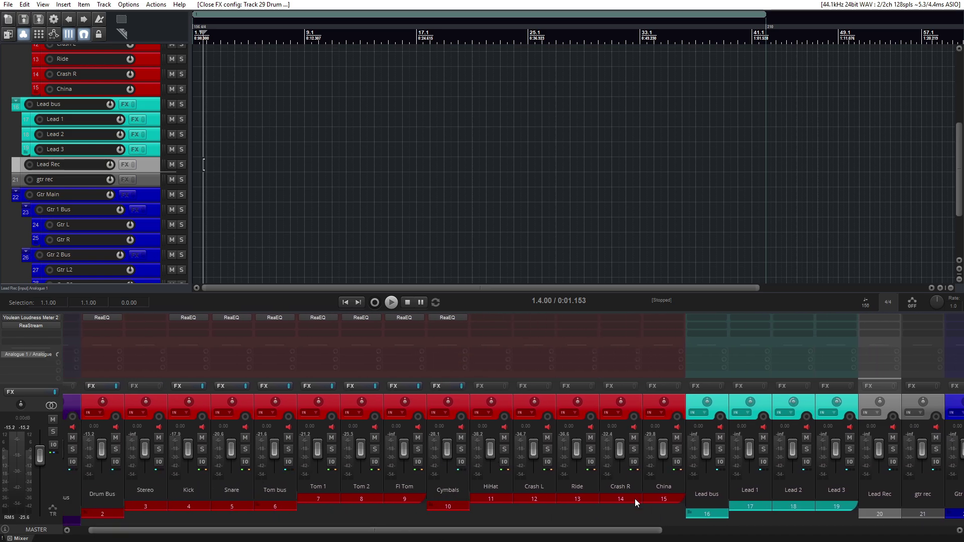
{"action": "left_click_drag", "start_coordinate": [961, 160], "coordinate": [961, 124]}
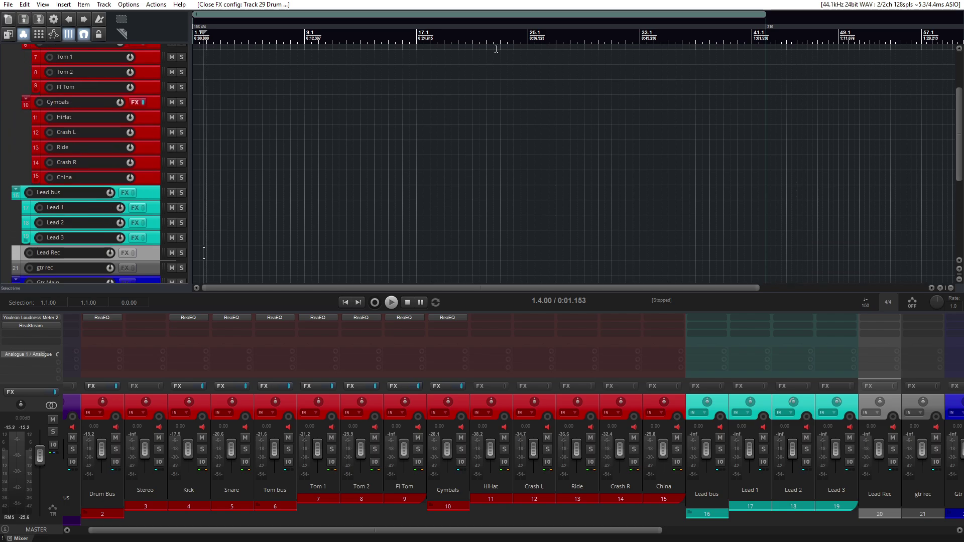
{"action": "left_click_drag", "start_coordinate": [959, 107], "coordinate": [959, 183]}
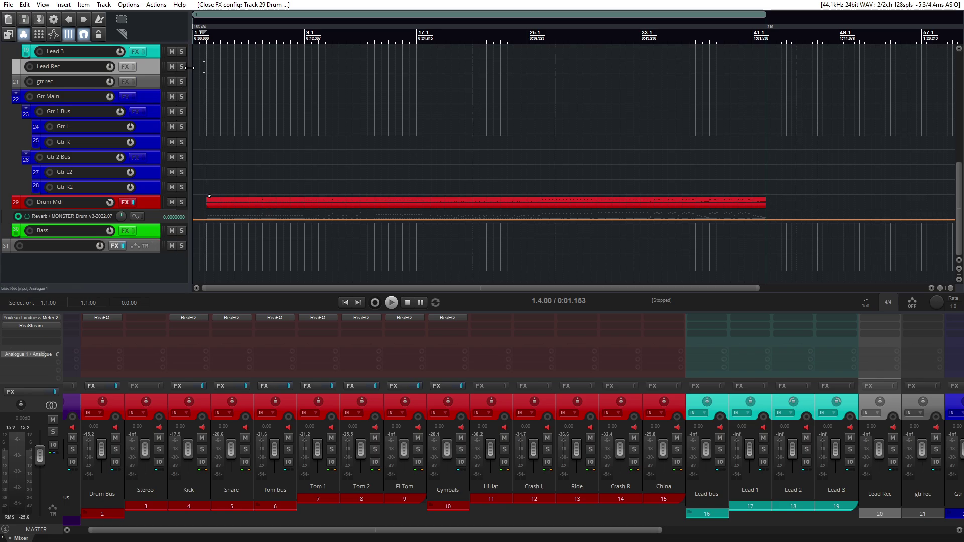
{"action": "mouse_move", "coordinate": [961, 181]}
{"action": "left_mouse_down"}
{"action": "mouse_move", "coordinate": [961, 39]}
{"action": "mouse_move", "coordinate": [961, 166]}
{"action": "left_mouse_up"}
{"action": "left_click_drag", "start_coordinate": [475, 536], "coordinate": [683, 522]}
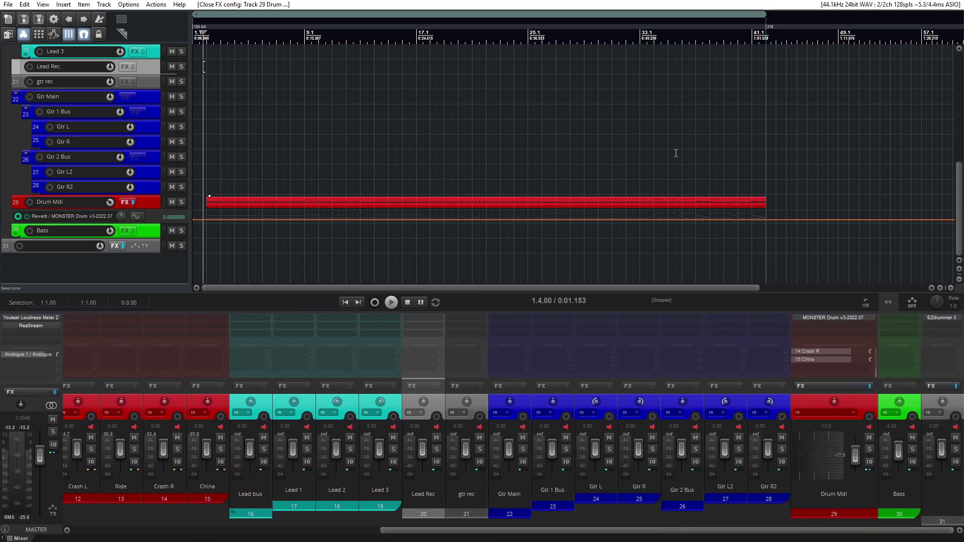
{"action": "scroll", "coordinate": [687, 156], "scroll_direction": "down", "scroll_amount": 3}
{"action": "left_click_drag", "start_coordinate": [517, 533], "coordinate": [210, 533]}
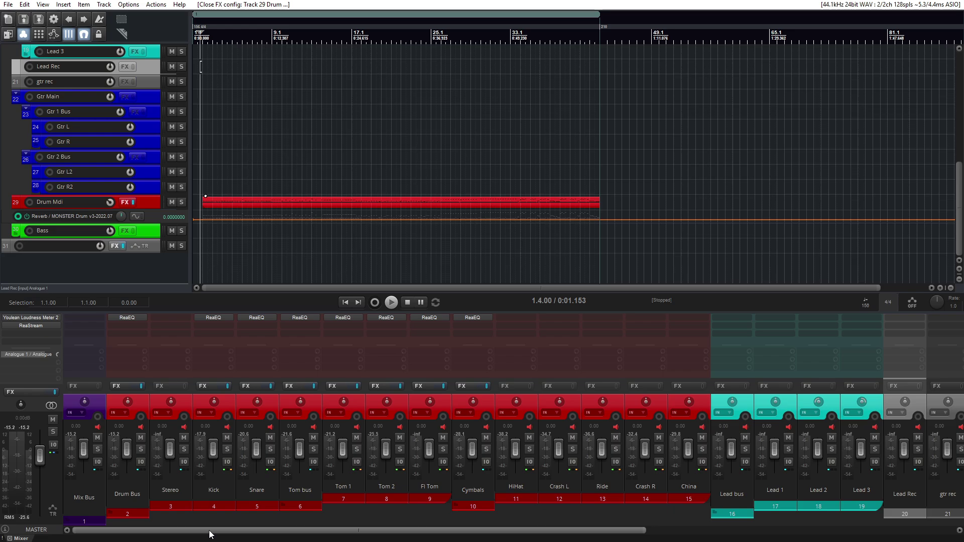
{"action": "mouse_move", "coordinate": [210, 530]}
{"action": "left_mouse_down"}
{"action": "mouse_move", "coordinate": [518, 530]}
{"action": "mouse_move", "coordinate": [210, 530]}
{"action": "left_mouse_up"}
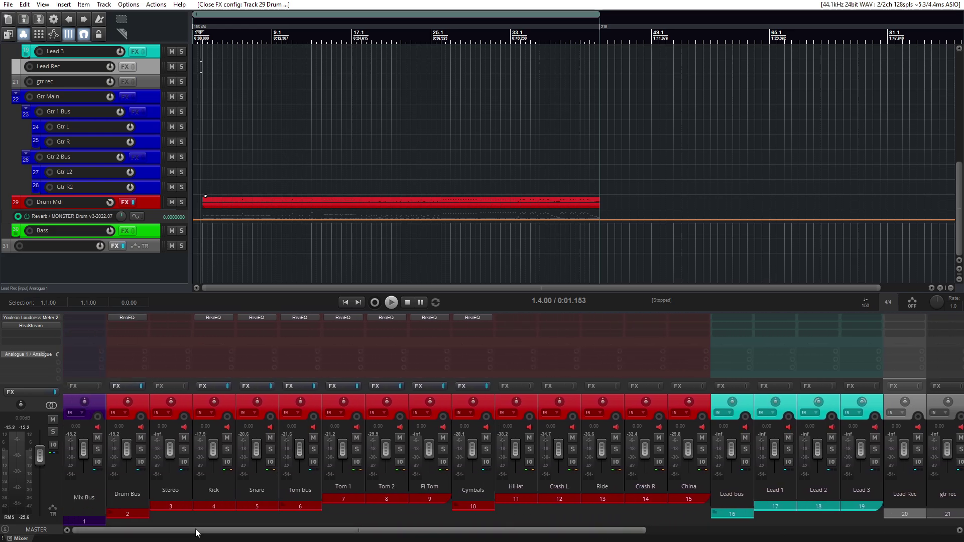